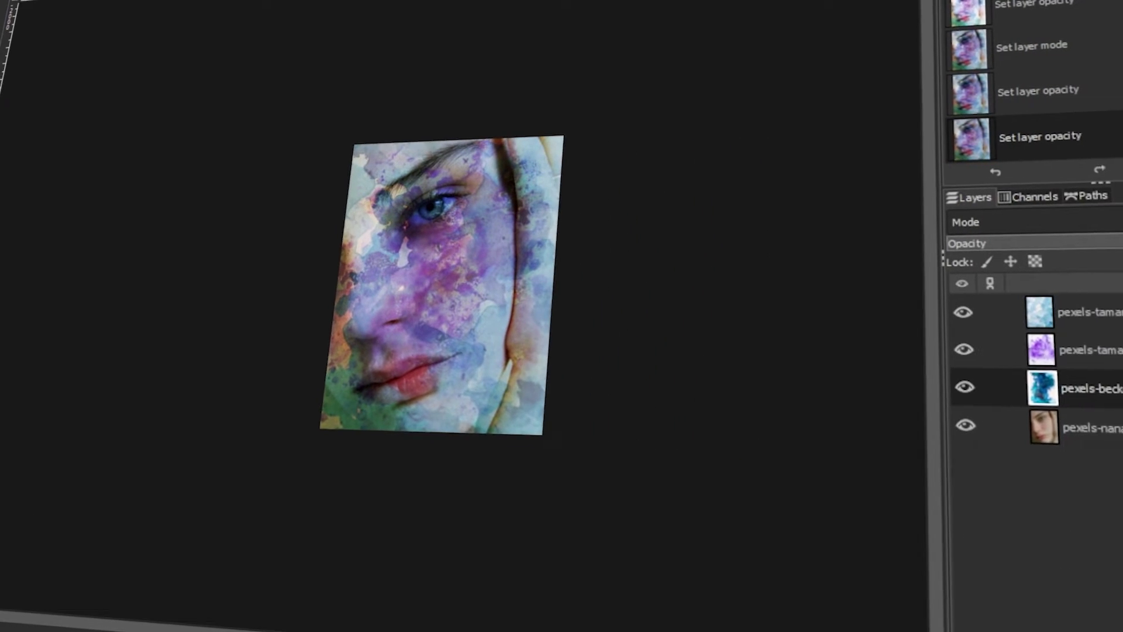
scroll(487, 395, "up", 2)
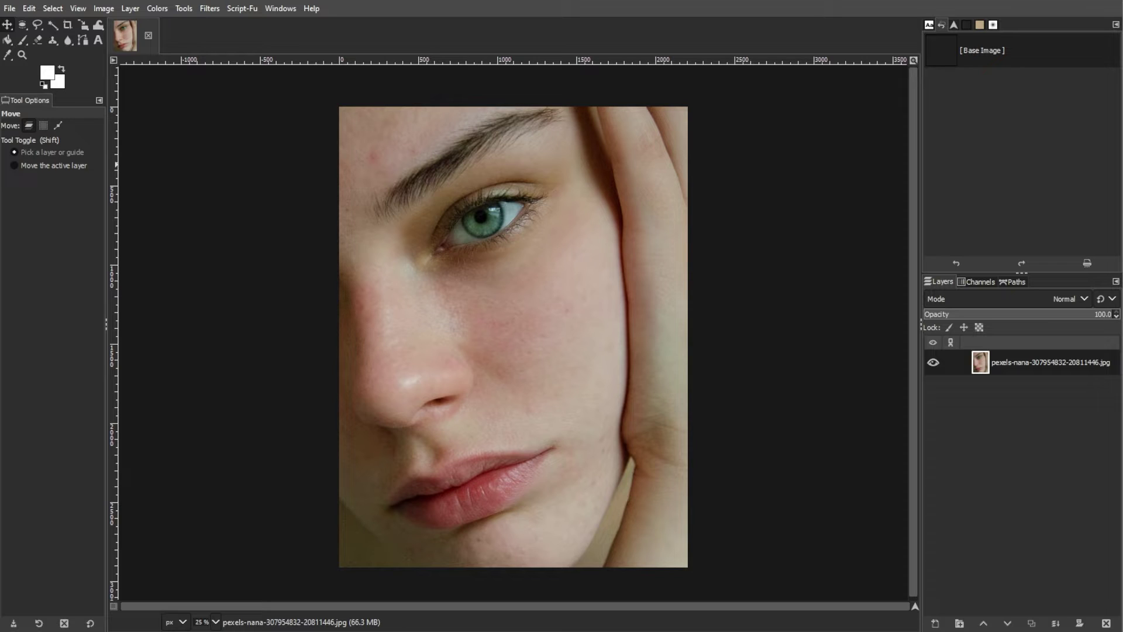
left_click(11, 9)
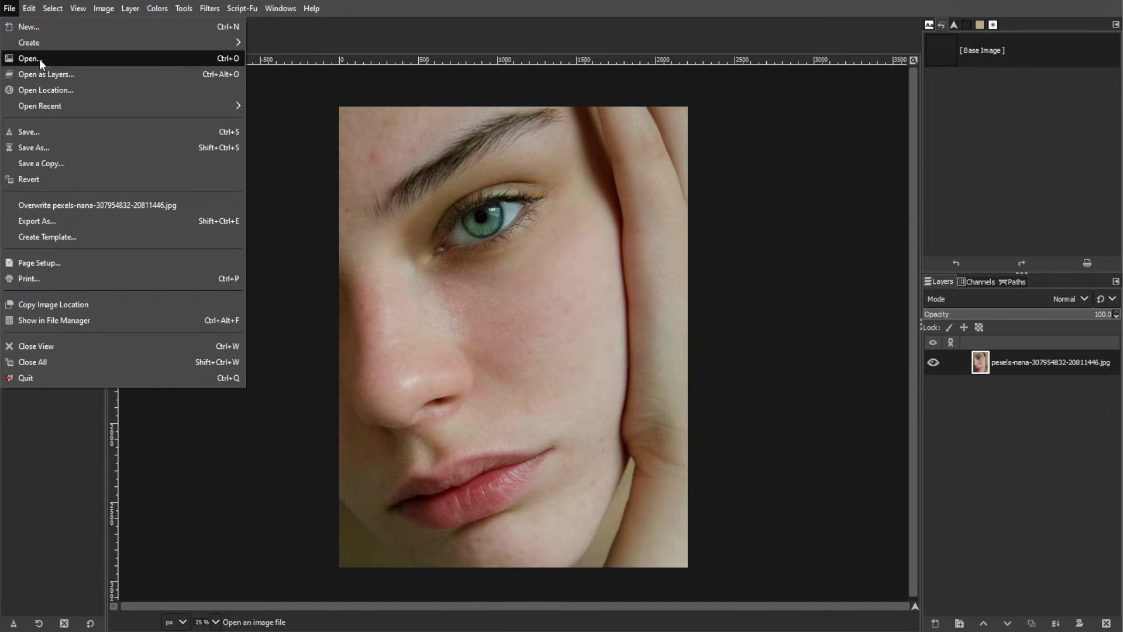
left_click(45, 486)
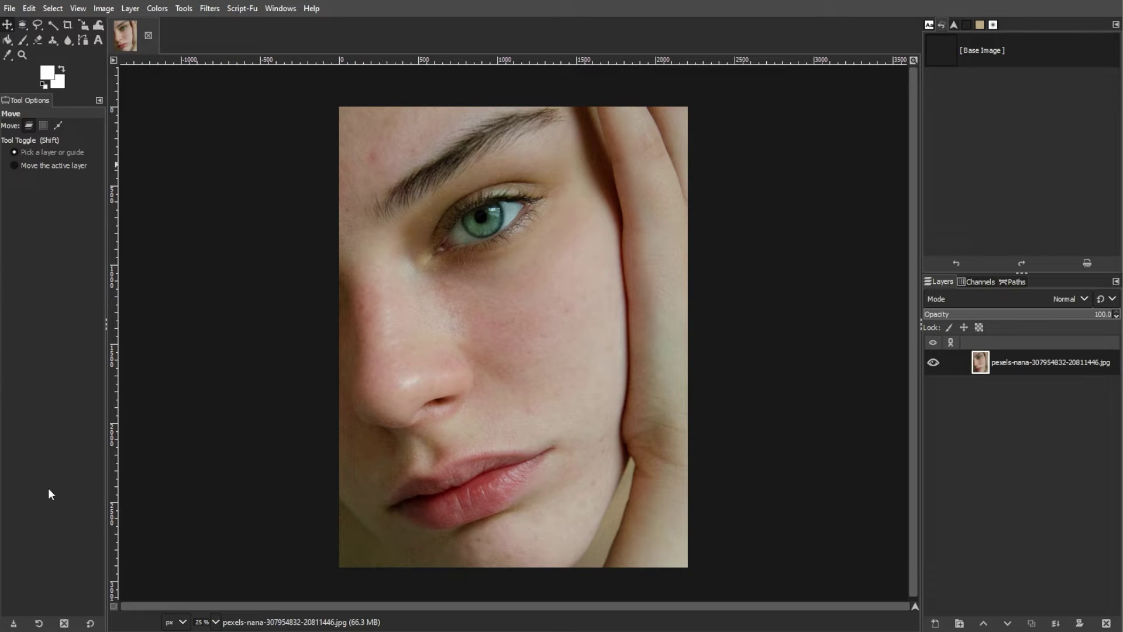
Open the three watercolour texture images as layers above the portrait photo
left_click(9, 8)
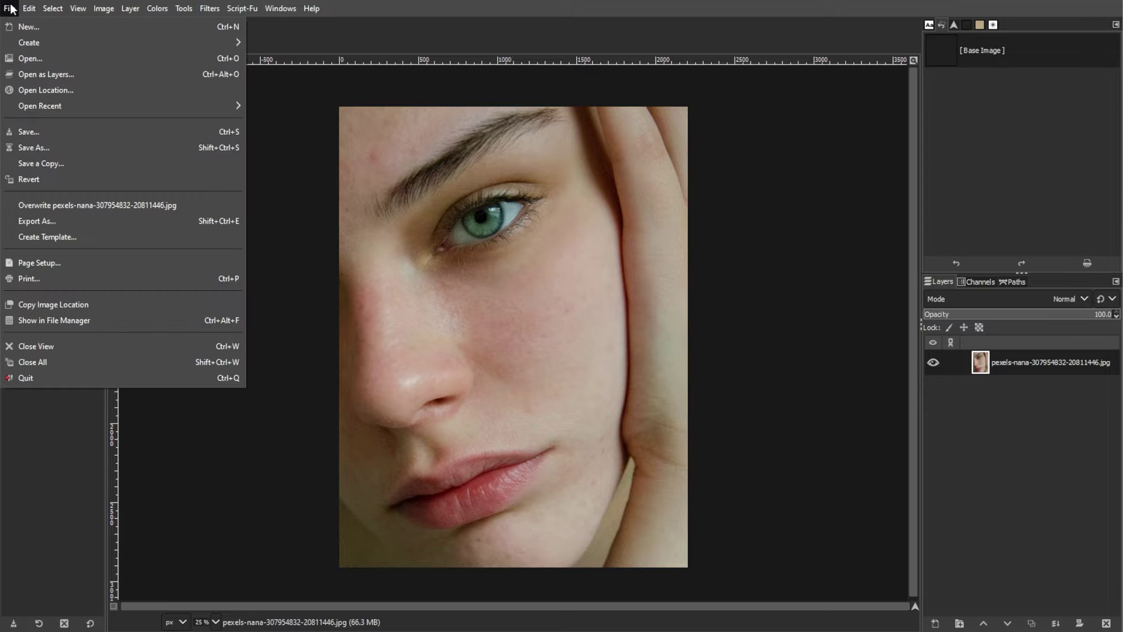
left_click(36, 75)
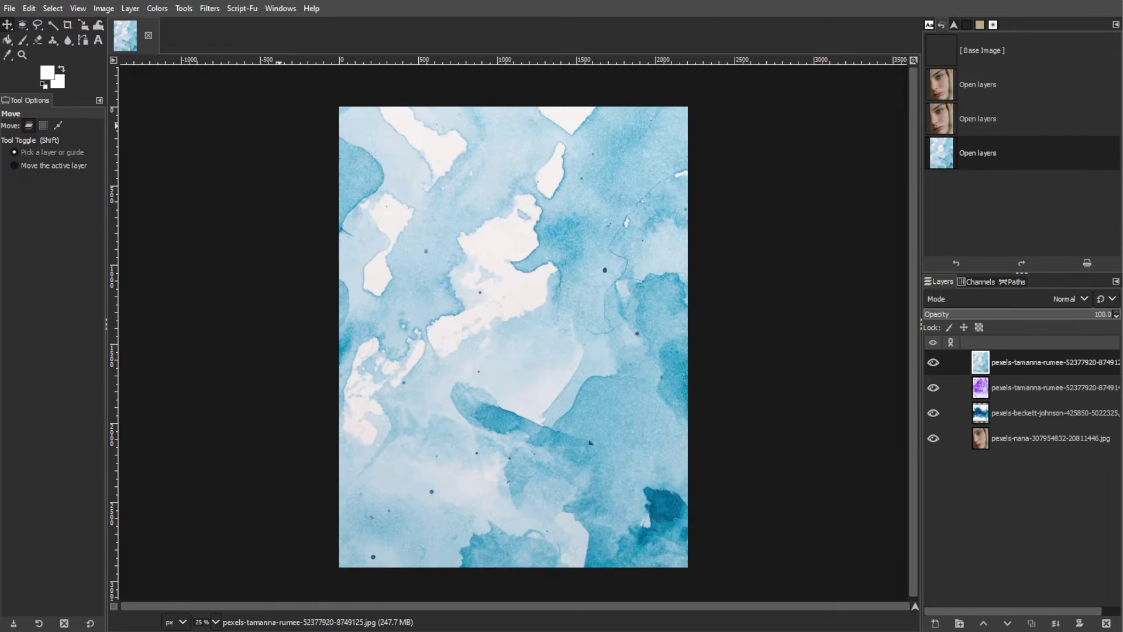
Hide the light blue and dark blue watercolour layers, keeping the purple watercolour and the portrait visible
left_click(932, 362)
left_click(932, 387)
left_click(932, 362)
left_click(932, 387)
left_click(932, 413)
left_click(932, 362)
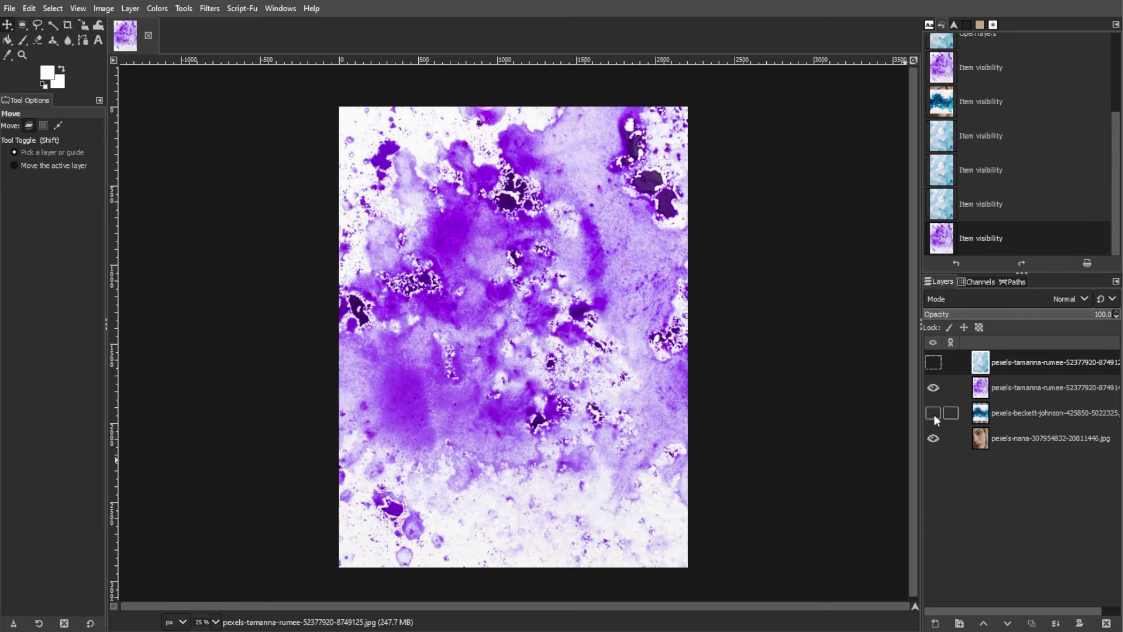
Scale the purple watercolour layer to 4774 x 3183 px and move it slightly down over the portrait
left_click(1007, 389)
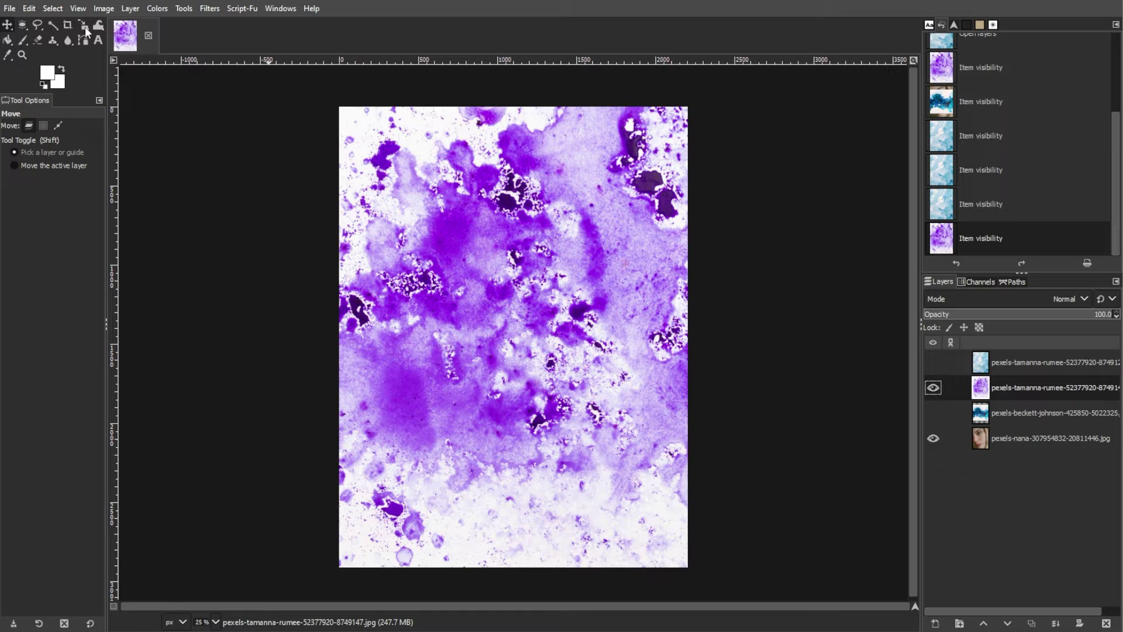
left_click_drag(84, 25, 111, 55)
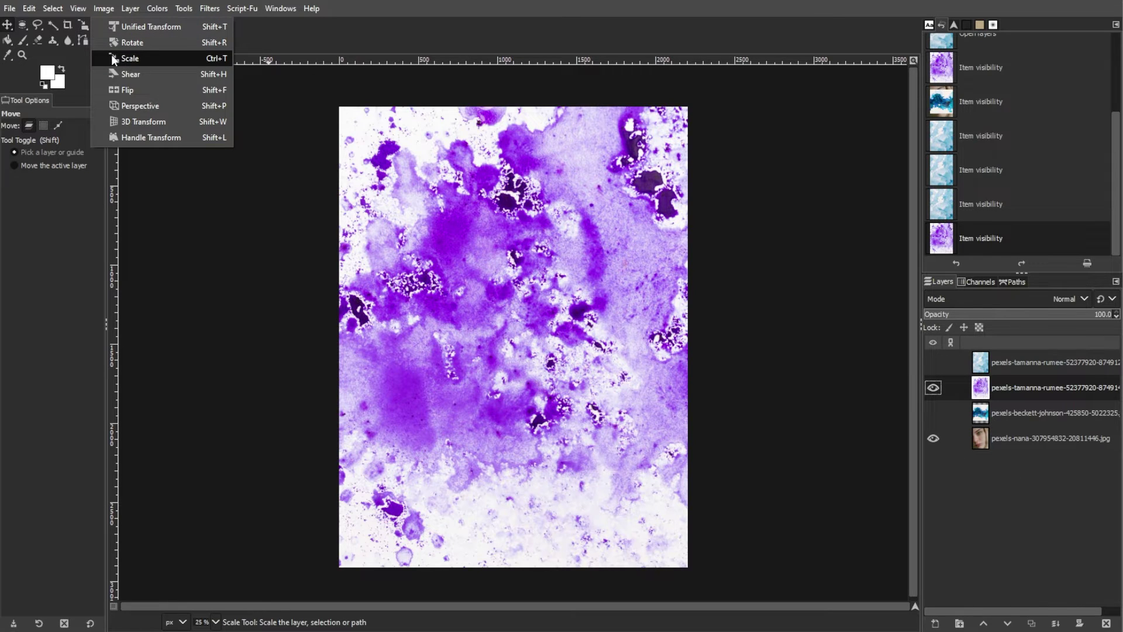
left_click(112, 59)
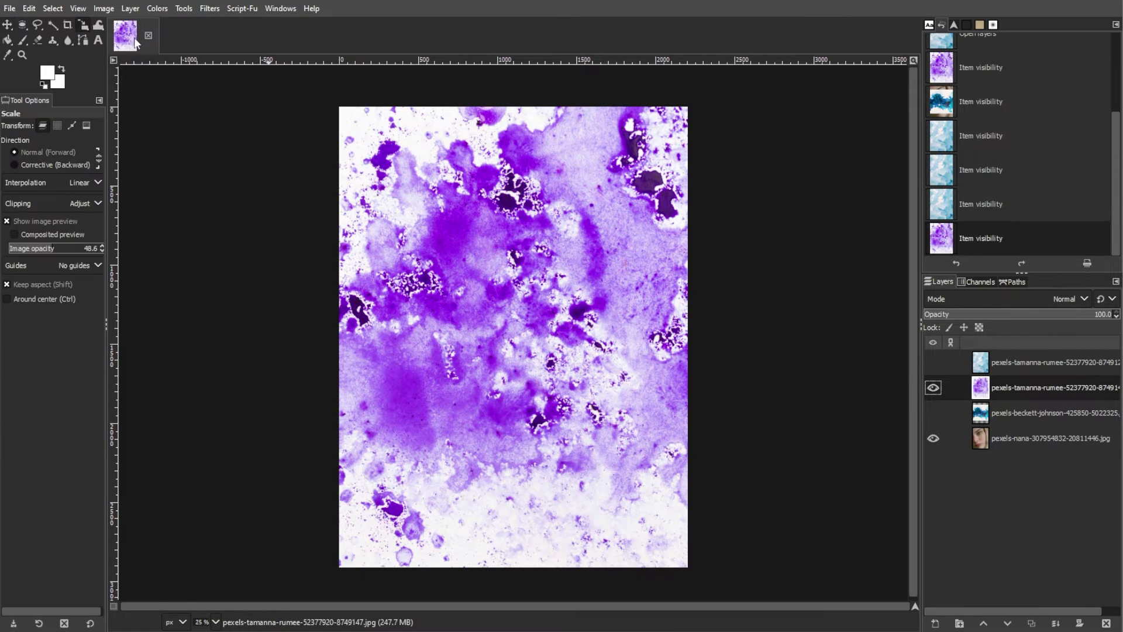
left_click(183, 8)
mouse_move(195, 61)
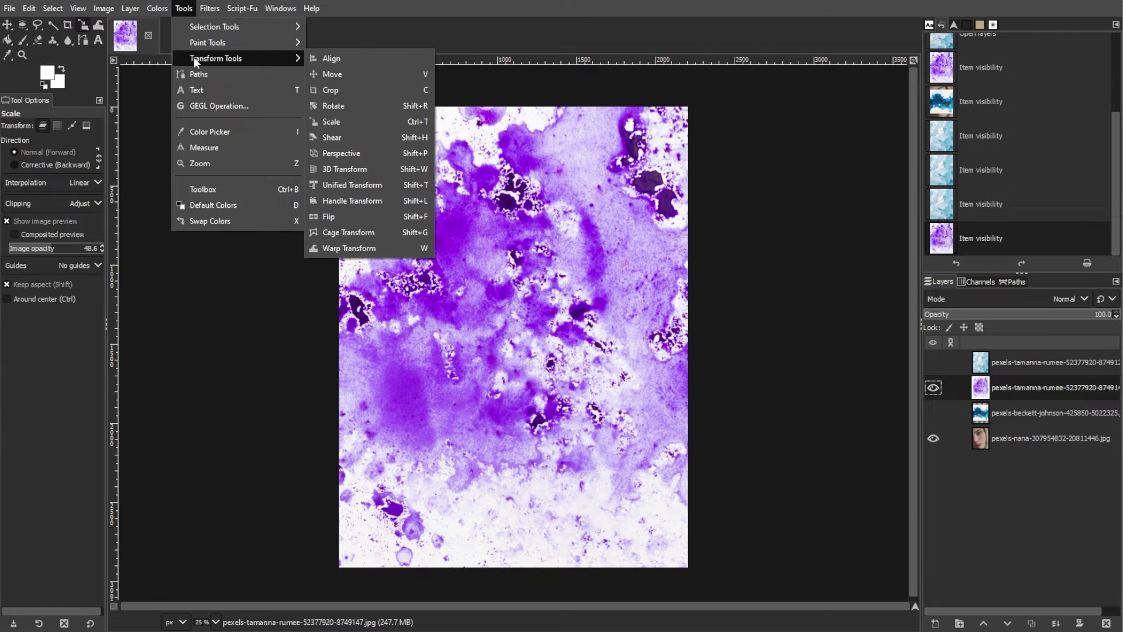
left_click(350, 121)
left_click(458, 335)
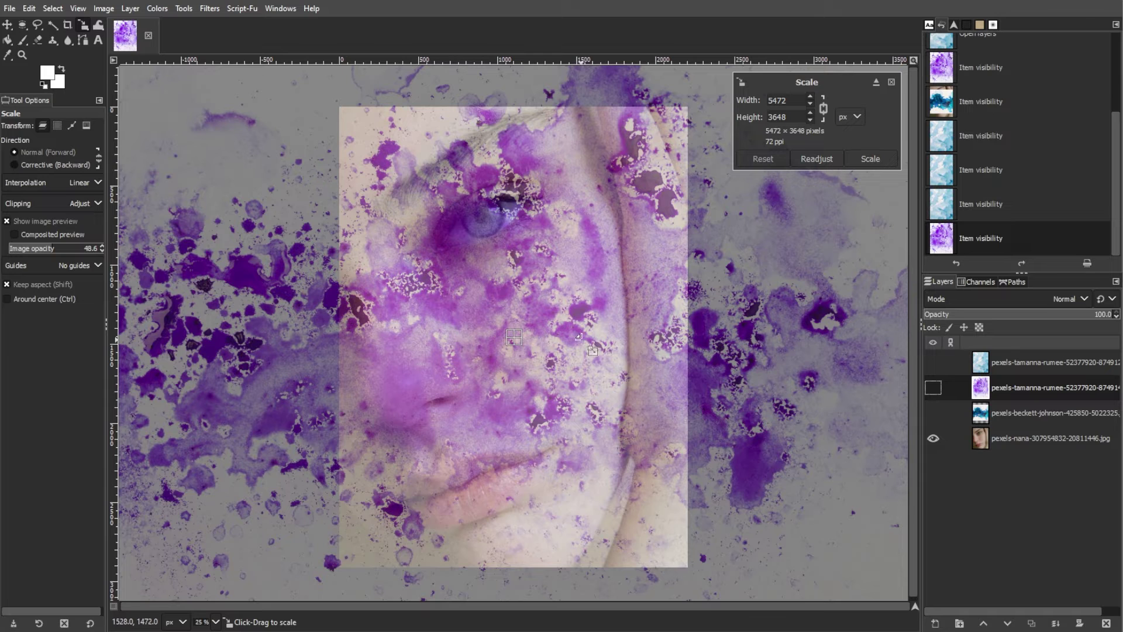
scroll(605, 335, "down", 2)
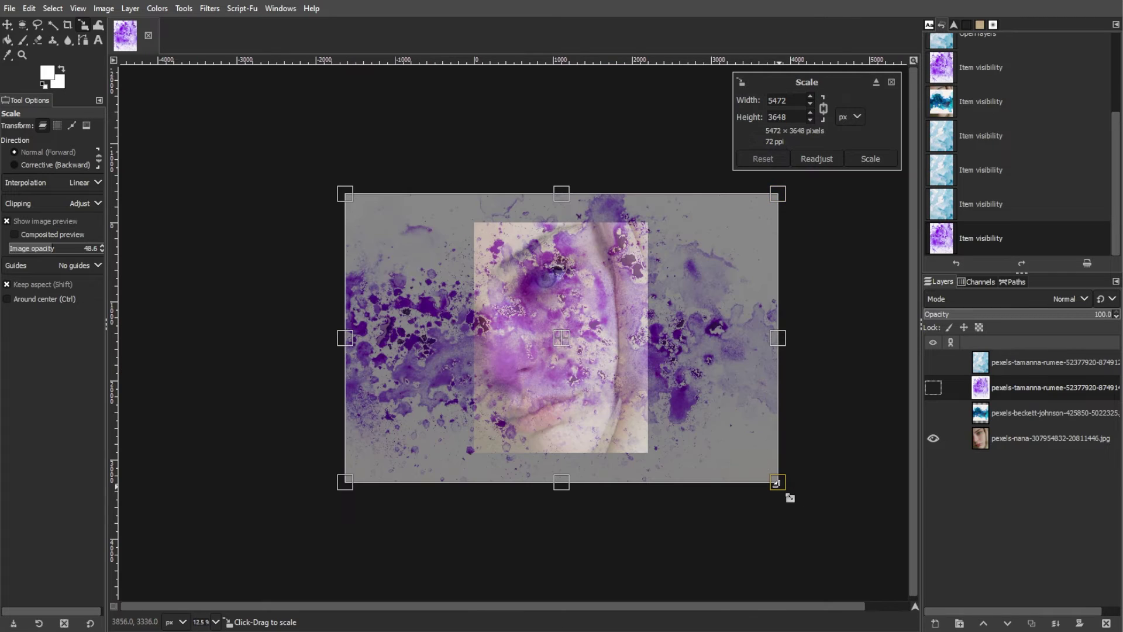
left_click_drag(776, 482, 703, 431)
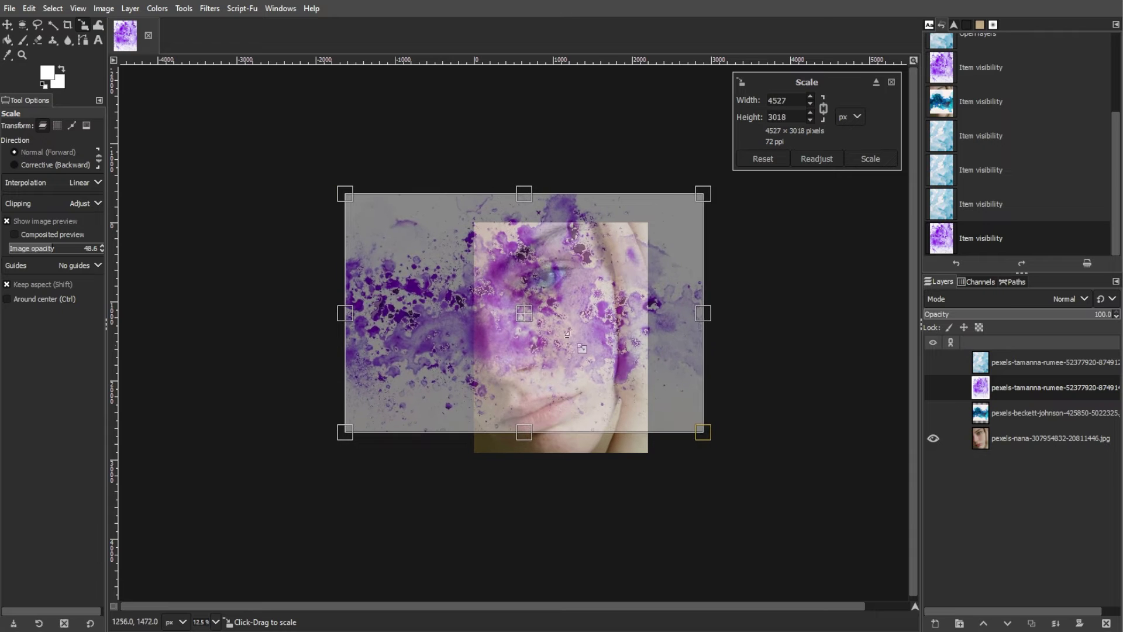
left_click_drag(346, 194, 370, 199)
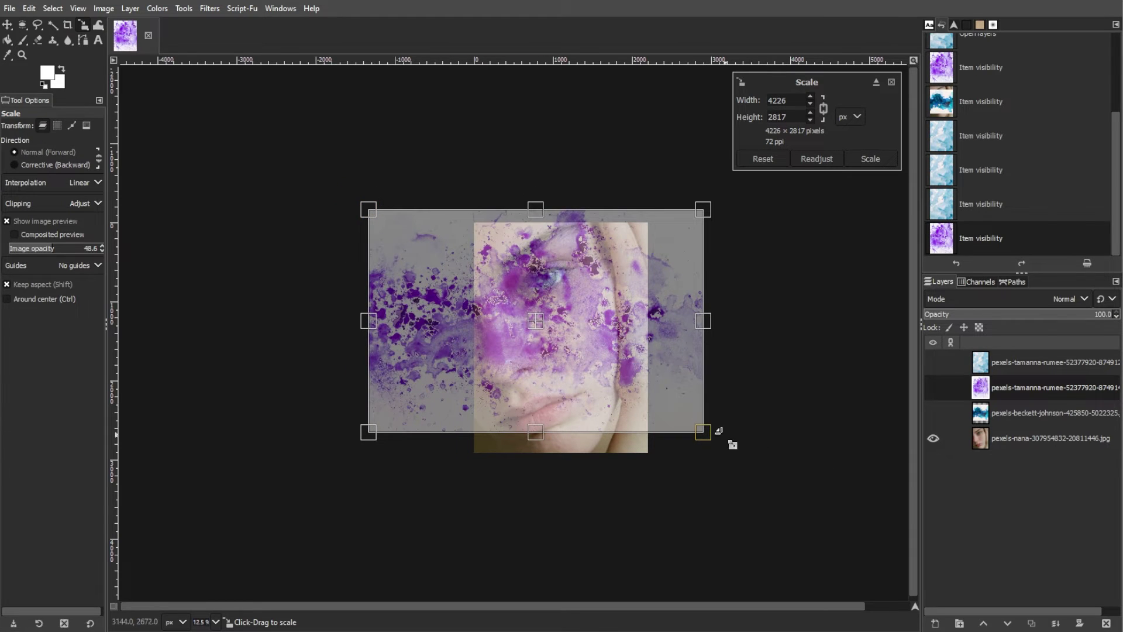
left_click_drag(703, 431, 742, 451)
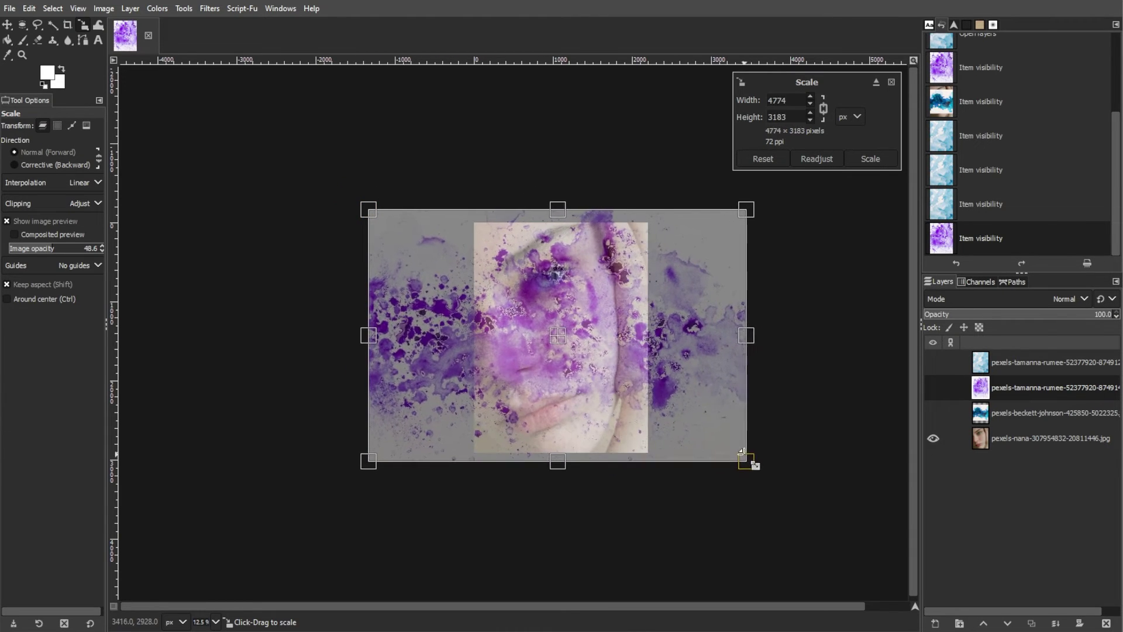
left_click(860, 159)
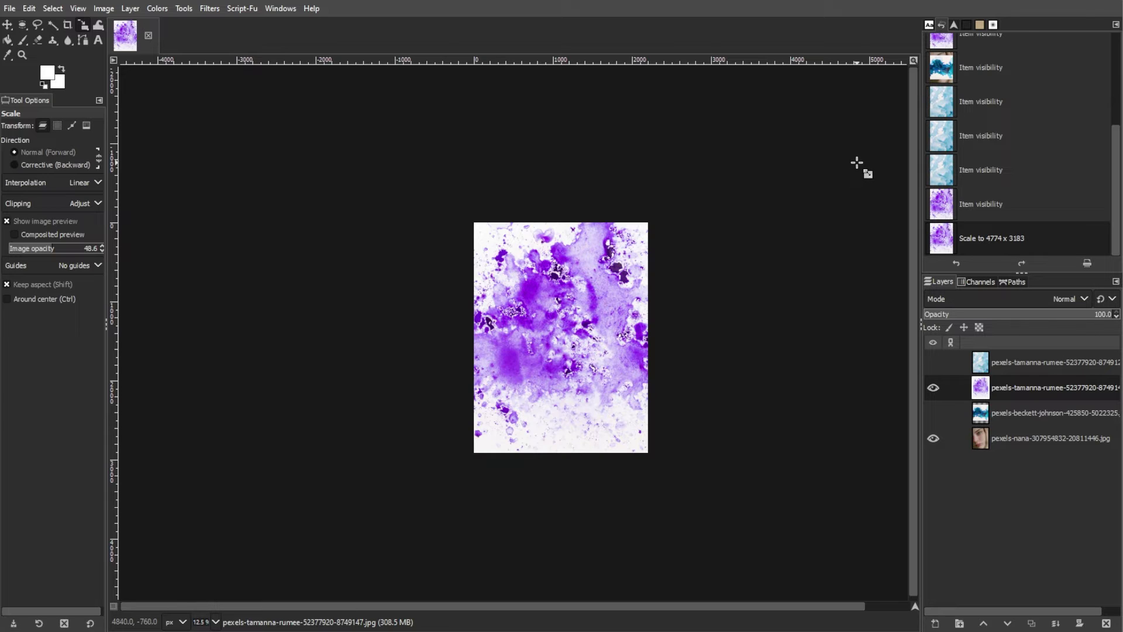
left_click(7, 24)
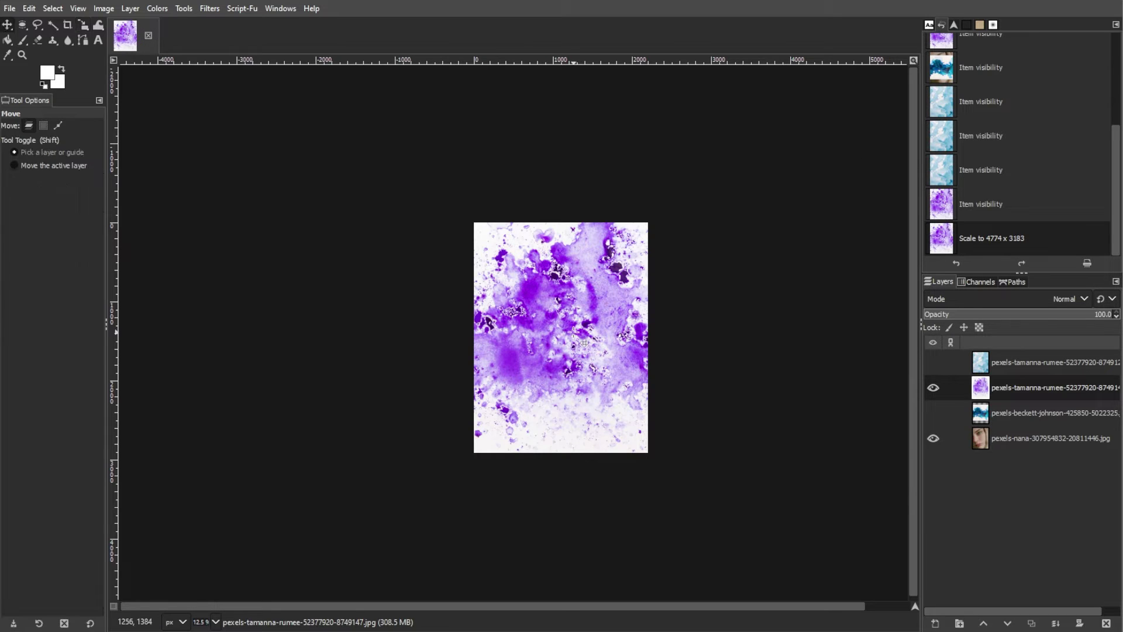
left_click_drag(573, 323, 572, 334)
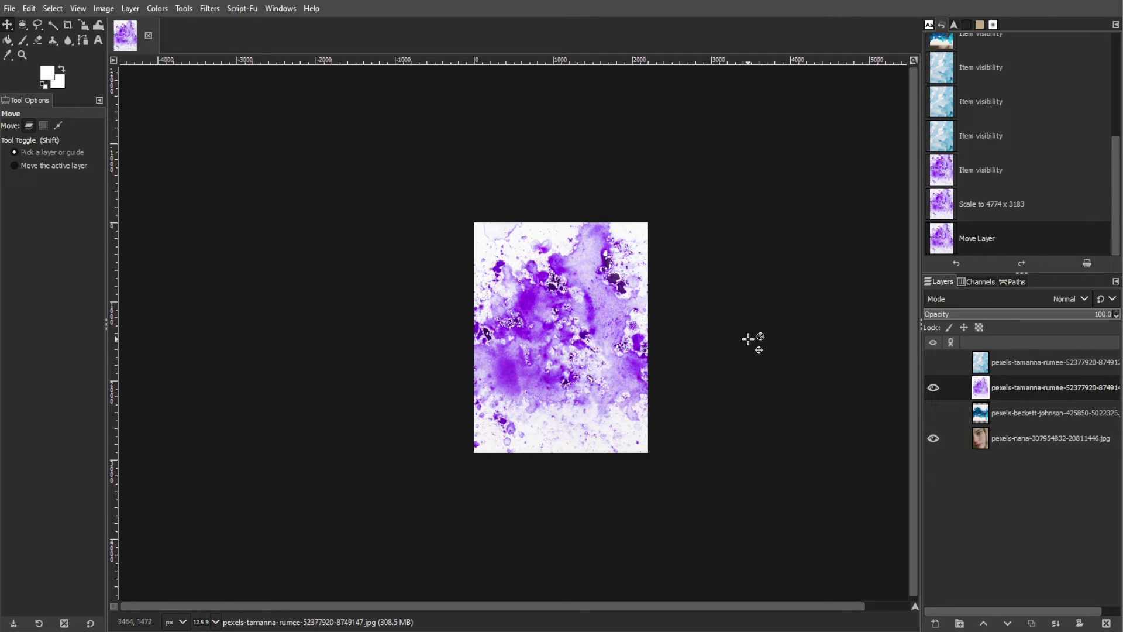
Set the purple watercolour layer's blend mode to Overlay and its opacity to 65.2
left_click(1033, 301)
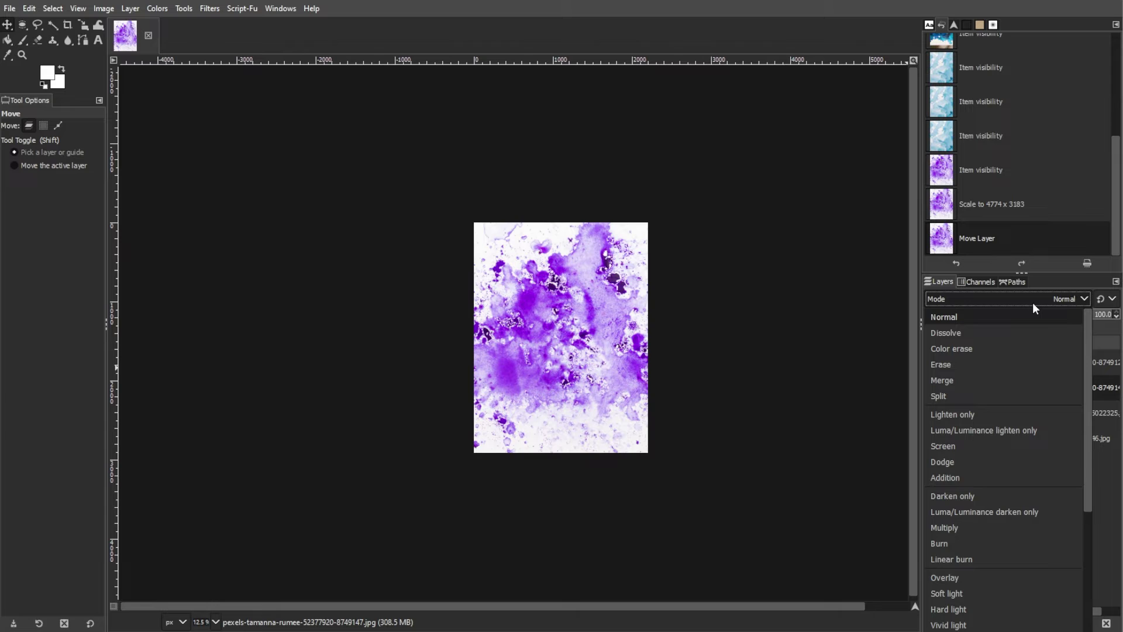
left_click(956, 576)
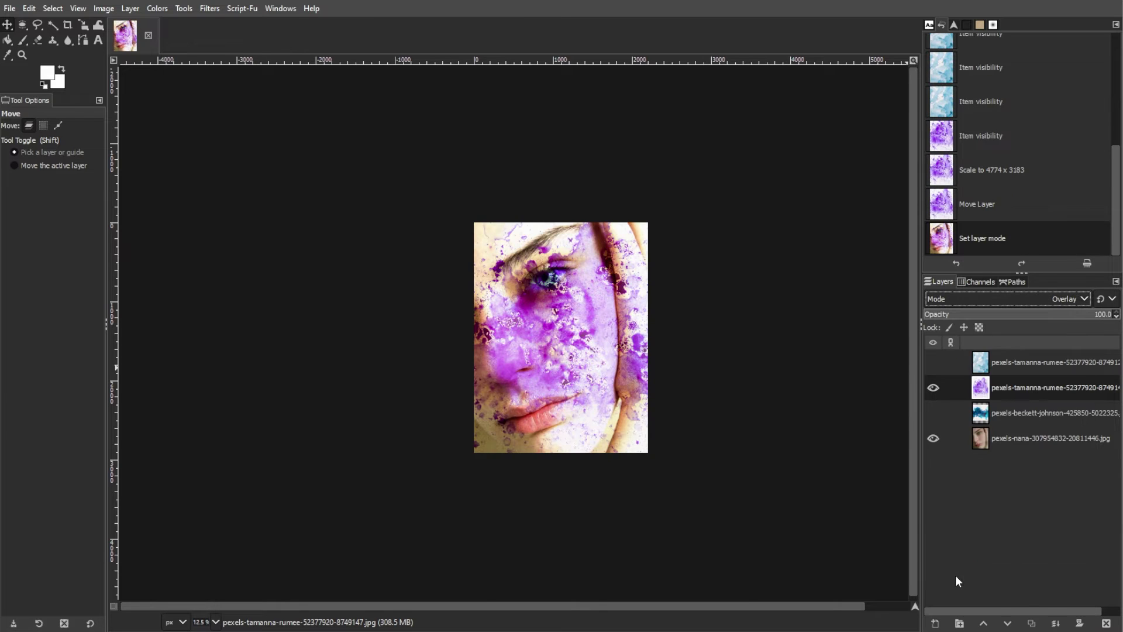
left_click(1018, 316)
left_click_drag(1018, 316, 1047, 314)
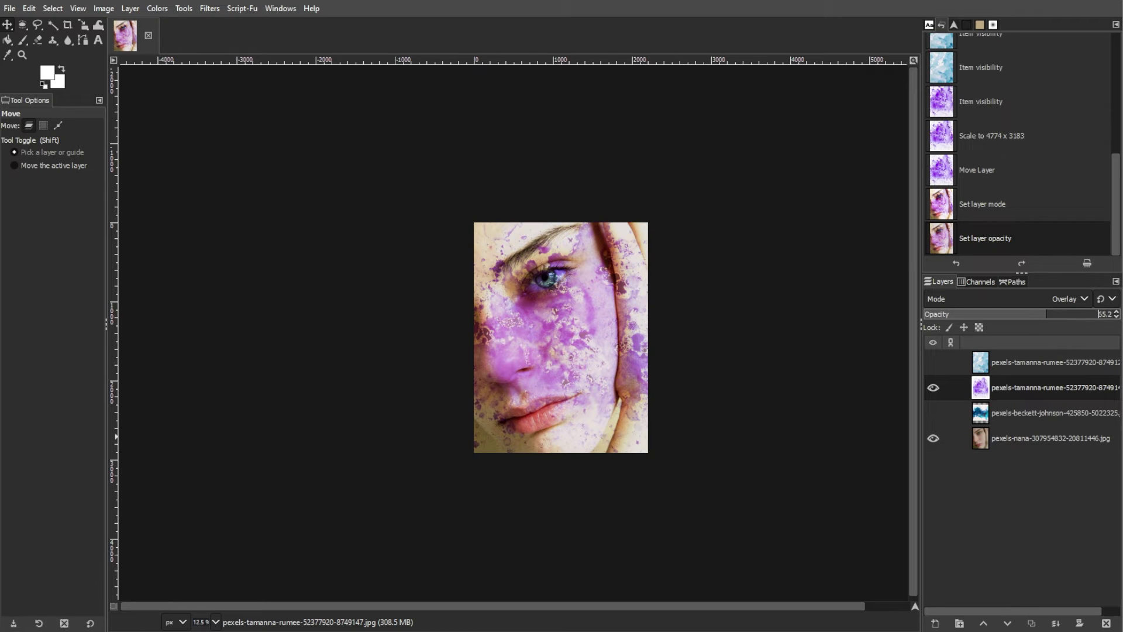
Show the light blue watercolour layer and blend it in Overlay mode at 61.9 opacity
left_click(933, 362)
left_click(1041, 299)
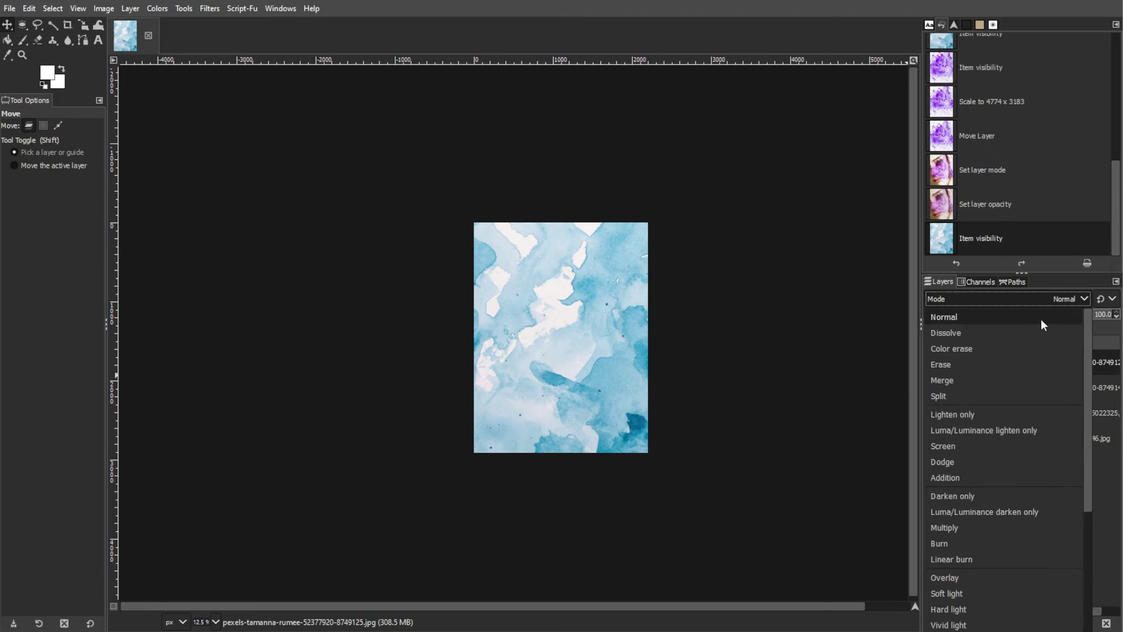
left_click(947, 444)
left_click(1031, 302)
left_click(952, 577)
left_click_drag(997, 316, 1040, 315)
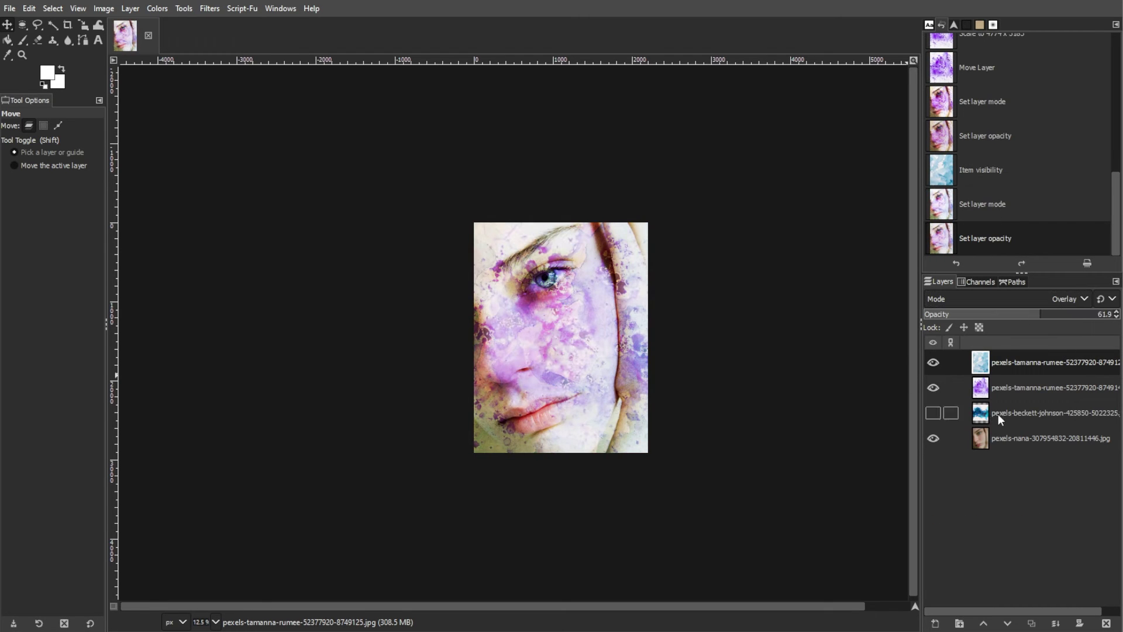
Show the dark blue watercolour layer and scale it to 3146 x 3093 px
left_click(998, 414)
left_click(933, 413)
left_click(83, 25)
left_click_drag(628, 390, 689, 451)
left_click(870, 158)
Rotate the dark blue watercolour layer to an upright orientation and resize it with Unified Transform to cover the portrait
left_click(83, 24)
left_click(132, 27)
left_click(663, 456)
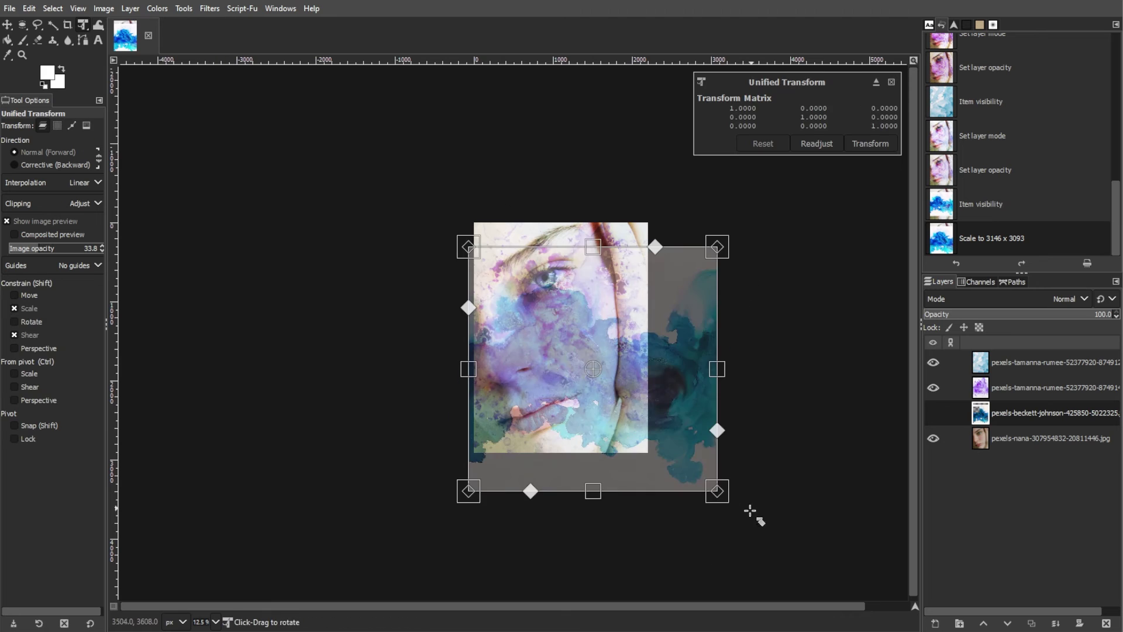
left_click_drag(750, 510, 449, 516)
left_click_drag(701, 450, 662, 422)
mouse_move(675, 215)
left_mouse_down()
mouse_move(699, 192)
mouse_move(684, 211)
left_mouse_up()
left_click(869, 143)
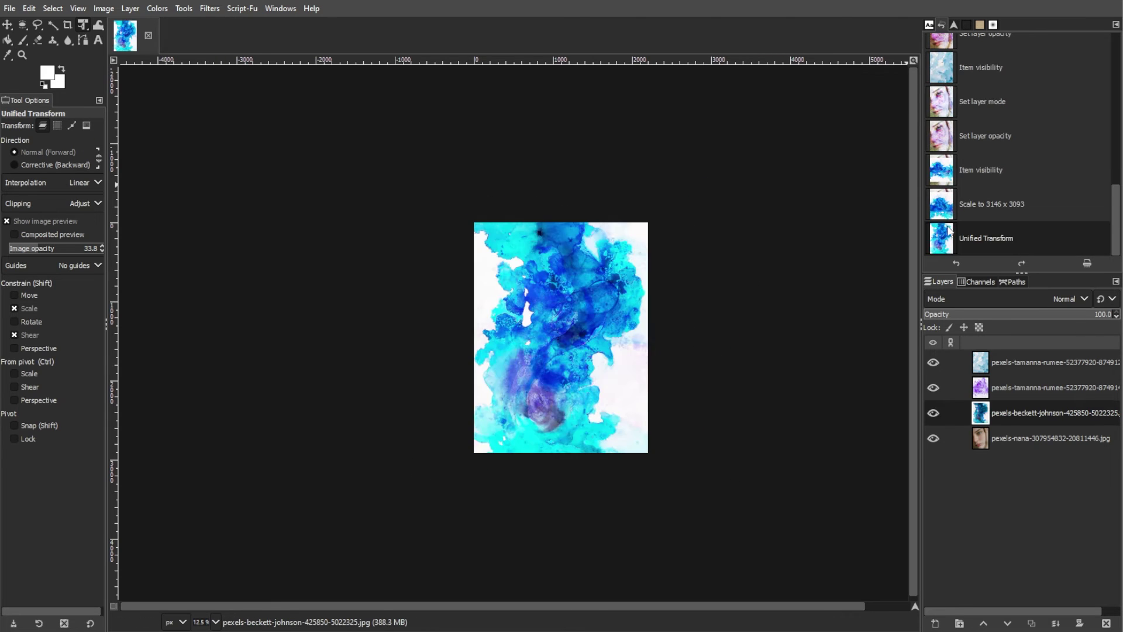
Set the dark blue watercolour layer's blend mode to Overlay and lower its opacity
left_click(1031, 299)
left_click(979, 578)
left_click_drag(986, 316, 1039, 312)
left_click(1031, 299)
left_click(979, 578)
Adjust the purple layer's opacity and set the light blue watercolour layer's blend mode to Multiply
left_click(1039, 388)
left_click(1037, 316)
left_click(1036, 362)
left_click(1052, 300)
left_click(974, 525)
Set the dark blue watercolour layer's opacity to 61.2
left_click(1043, 411)
left_click(1027, 300)
left_click(1022, 306)
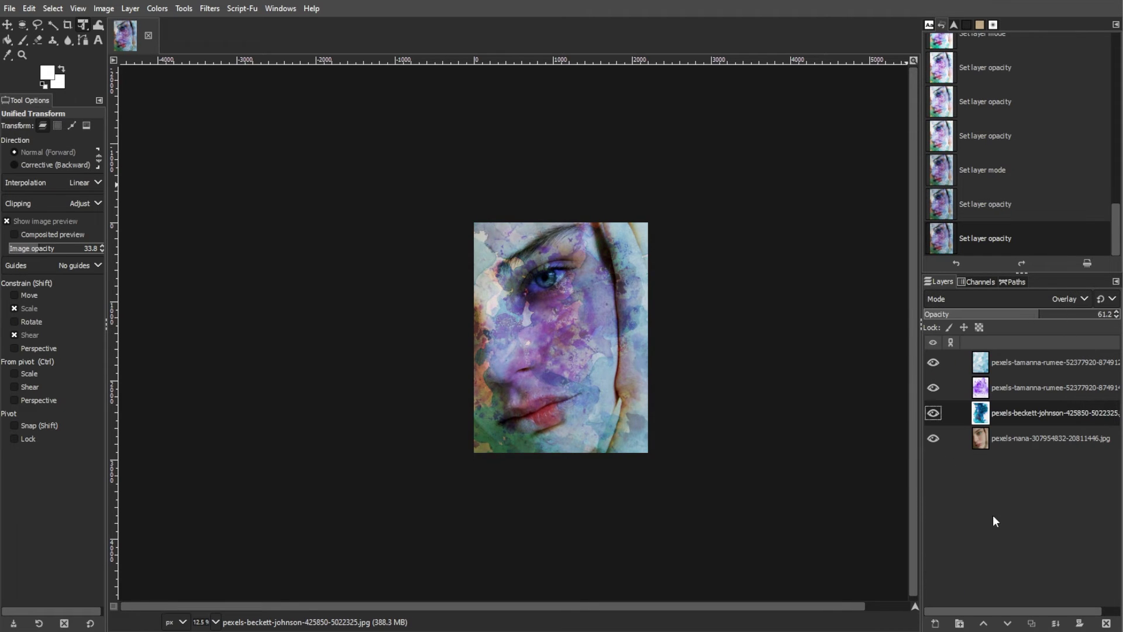
scroll(588, 430, "up", 2)
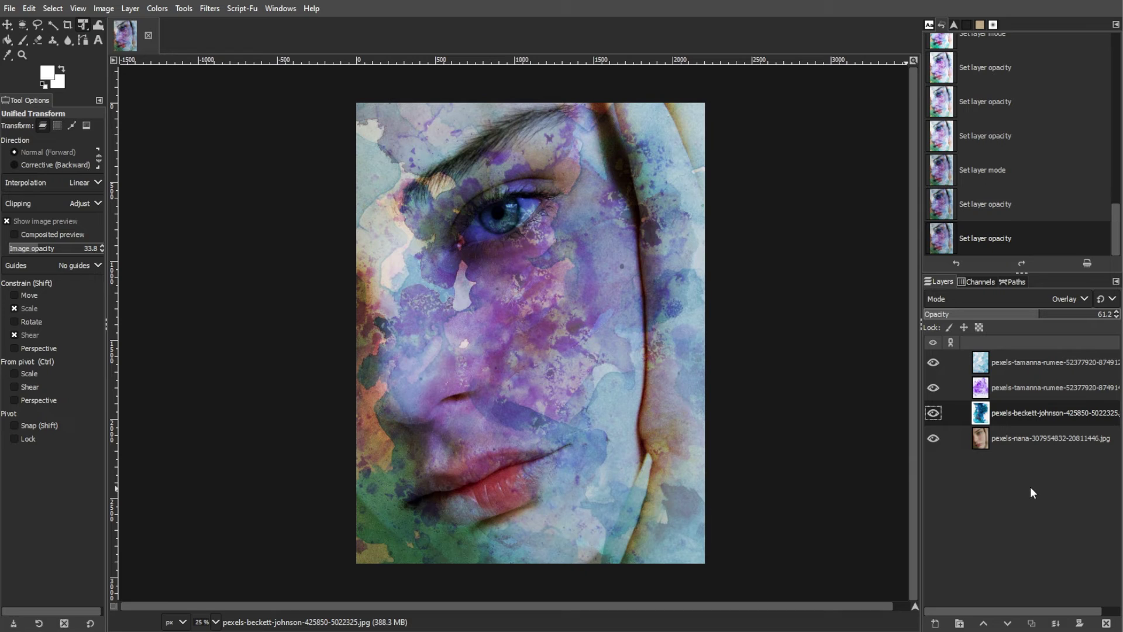
left_click(10, 9)
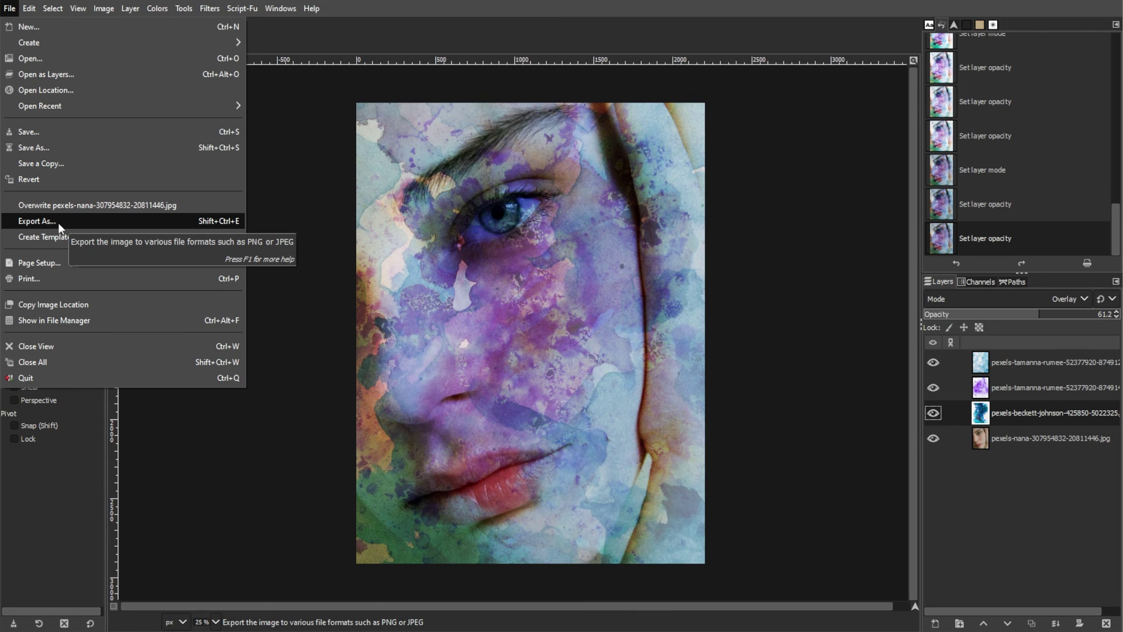
left_click(90, 507)
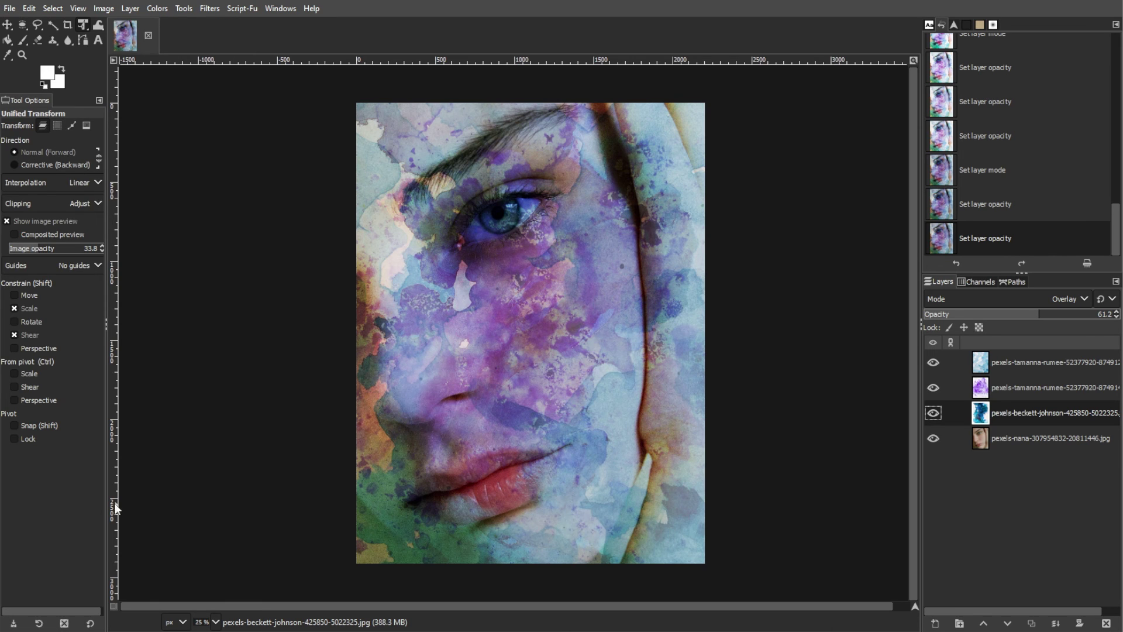